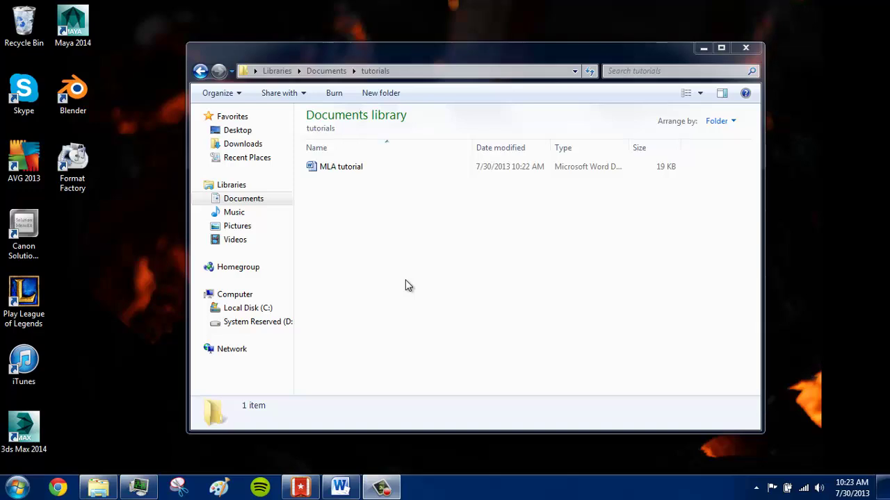
Open the MLA tutorial document and look through its paragraphs
click(386, 164)
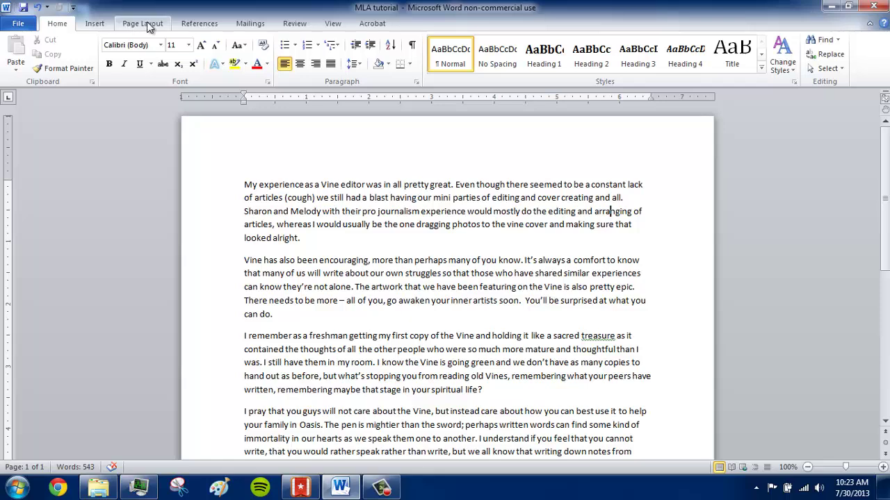
drag(232, 185, 584, 379)
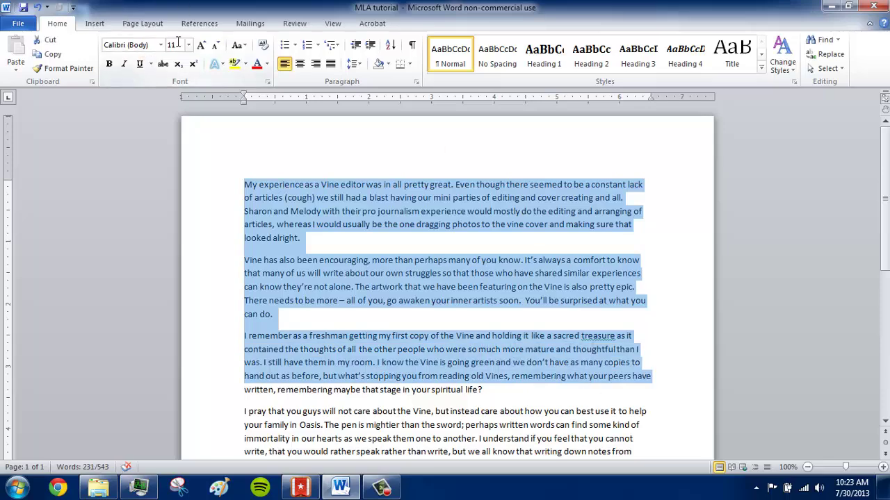
click(376, 211)
drag(280, 226, 350, 287)
click(381, 274)
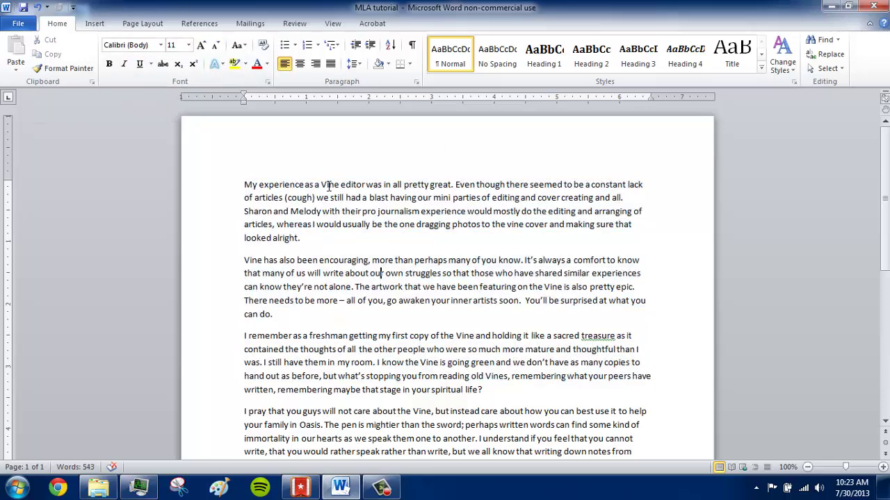
drag(299, 185, 453, 226)
click(524, 302)
scroll(521, 174, down, 8)
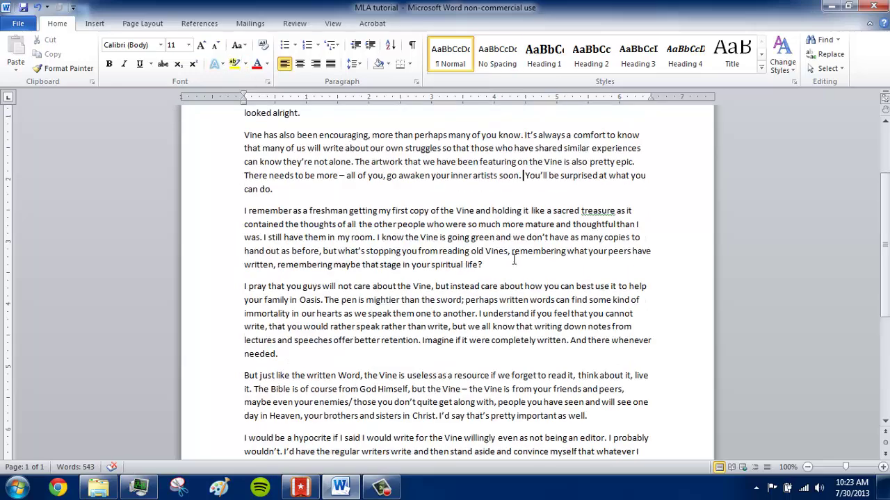
scroll(528, 269, up, 7)
scroll(527, 269, up, 1)
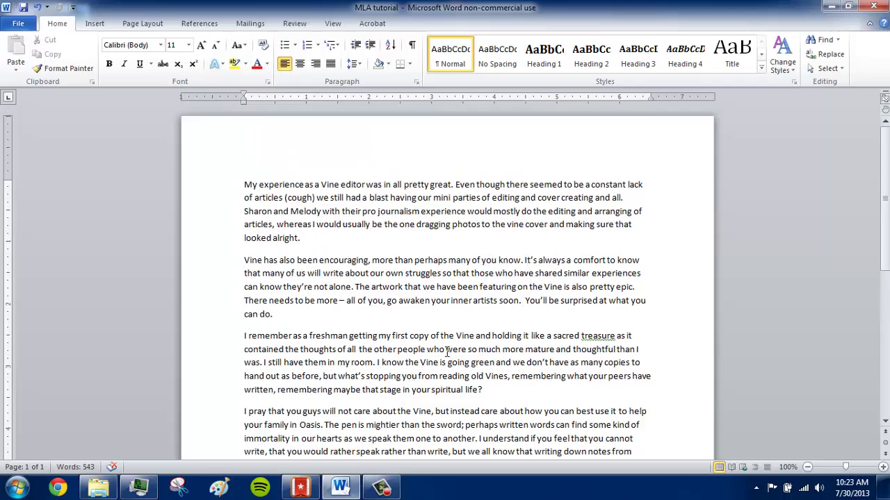
Set the font of the entire document to Times New Roman, size 12
key(ctrl+a)
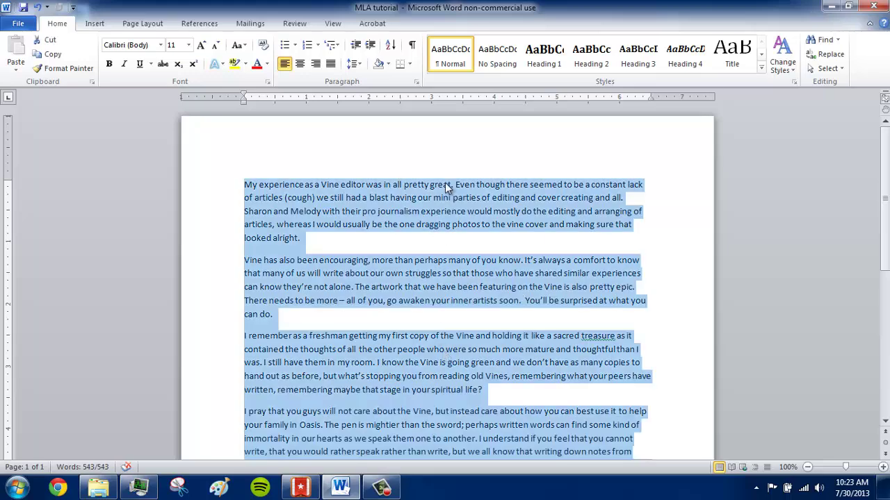
click(150, 46)
text(Times New Rom)
key(Return)
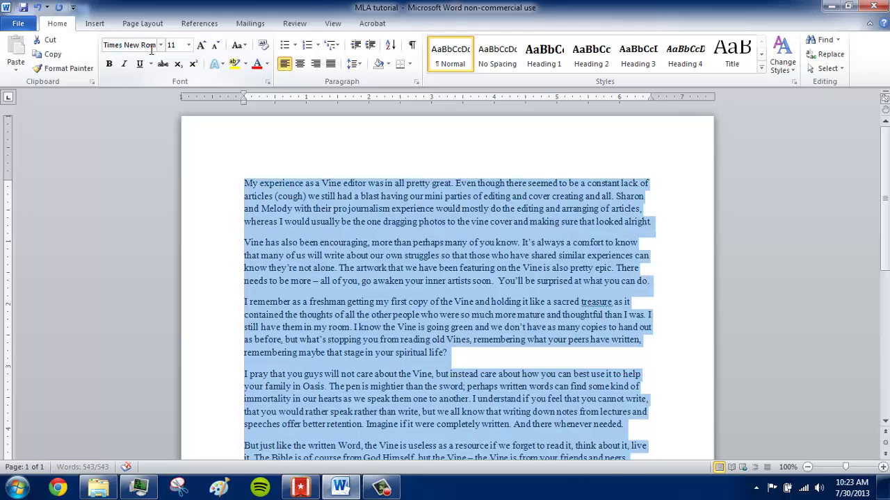
click(182, 45)
text(1)
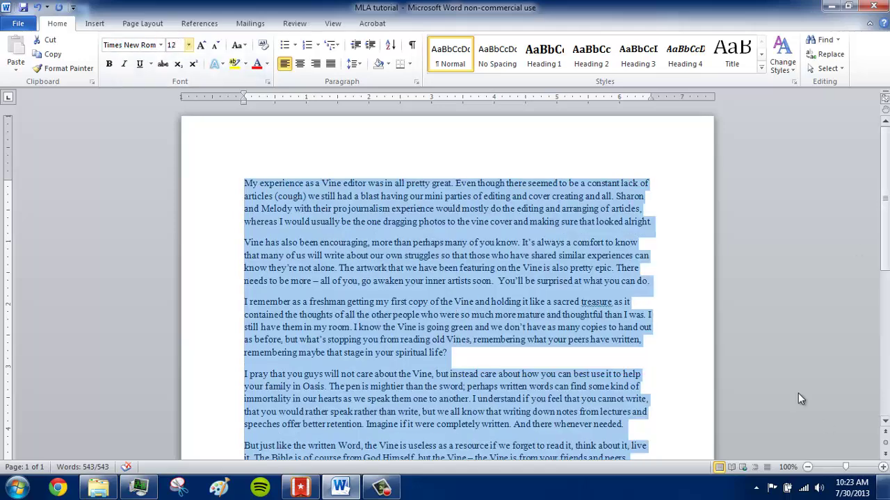
key(Return)
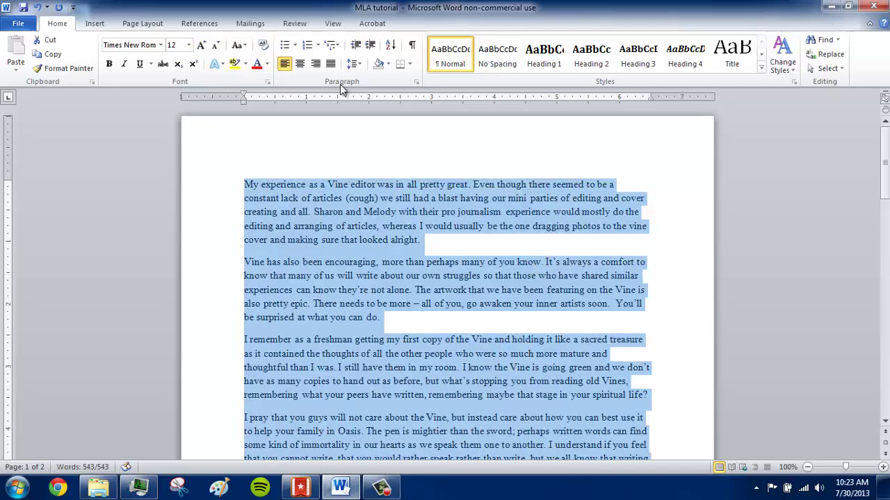
click(271, 157)
drag(221, 171, 479, 344)
click(448, 185)
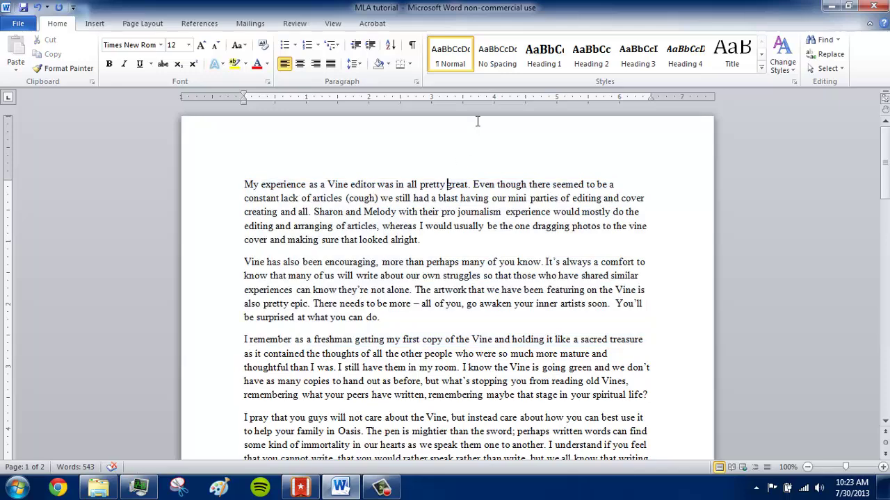
Set the spacing after every paragraph in the document to 0 pt
key(ctrl+a)
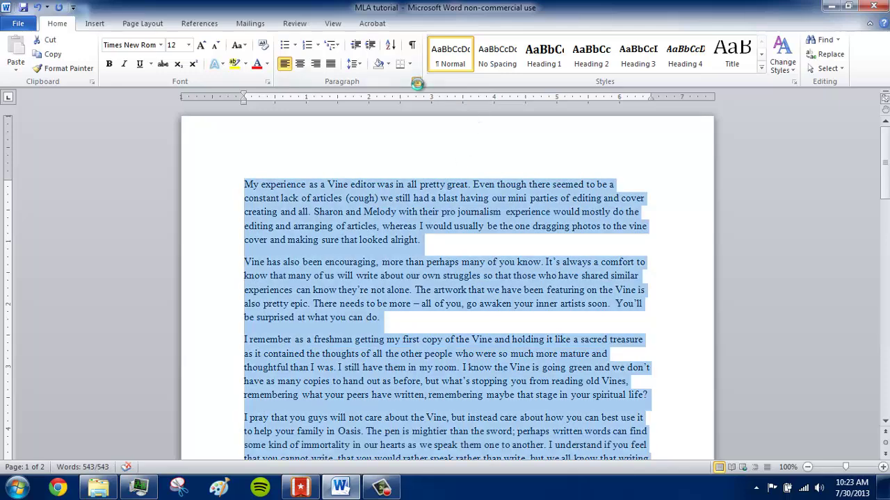
click(415, 81)
drag(380, 64, 635, 88)
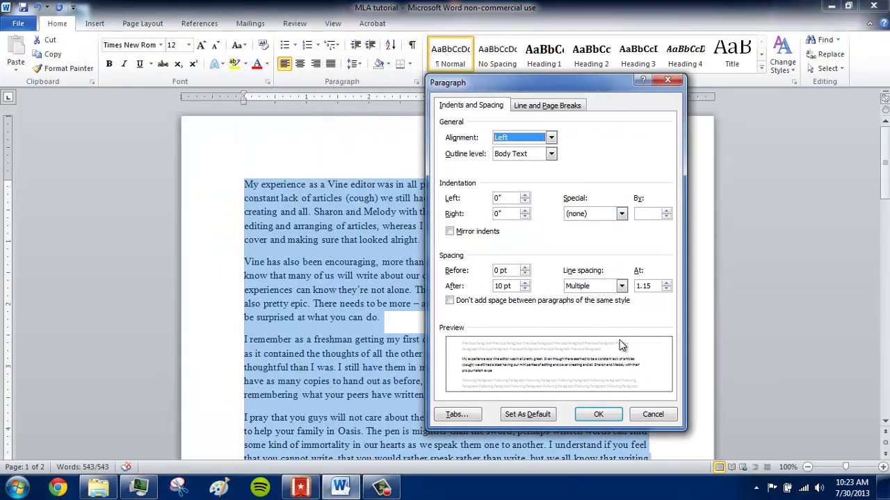
click(525, 289)
click(525, 289)
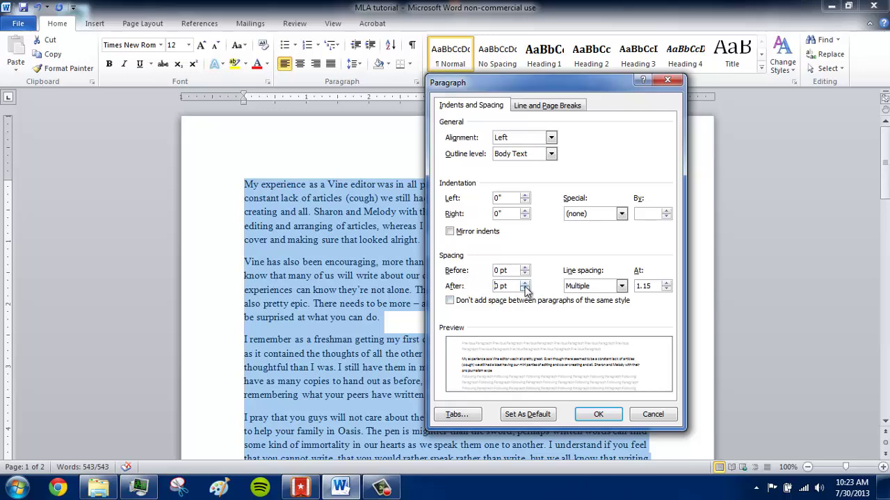
click(596, 414)
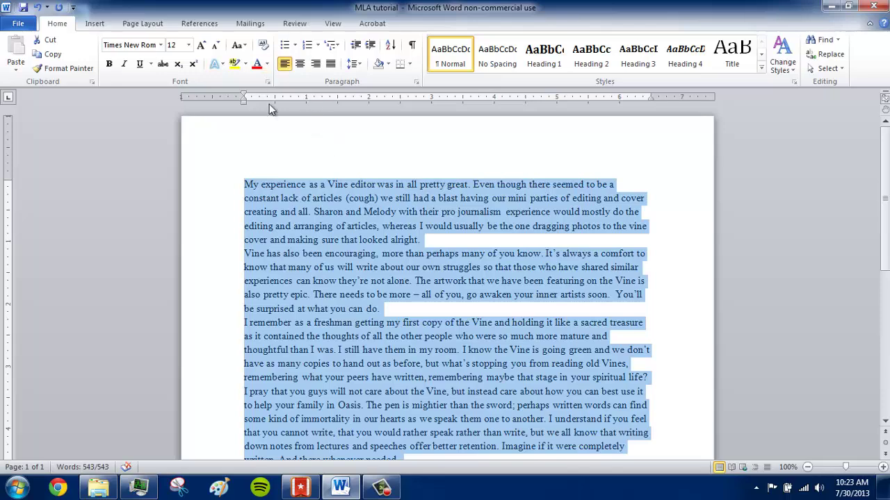
Indent the first line of all paragraphs by 0.5" and set the line spacing to 2.0
drag(244, 99, 275, 108)
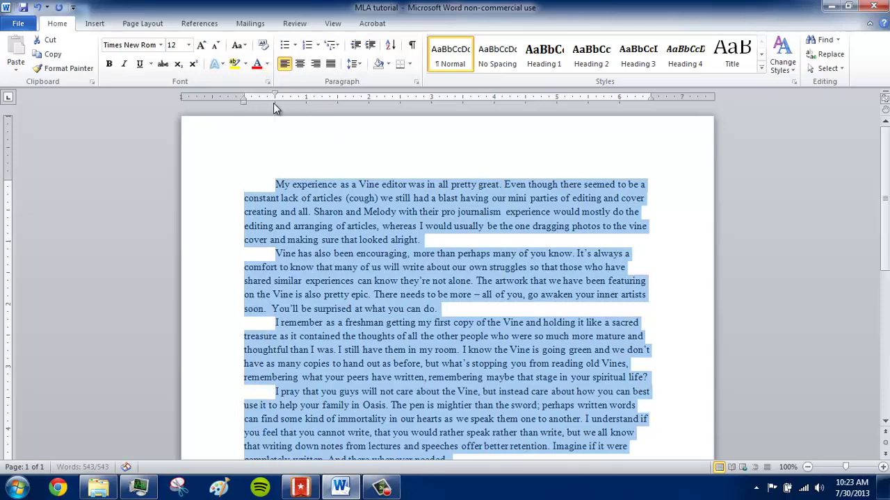
click(363, 64)
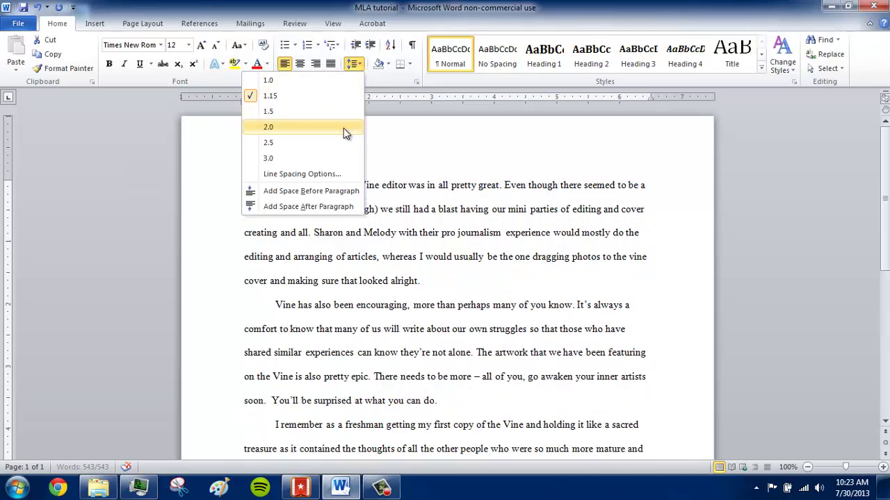
click(343, 128)
click(491, 222)
scroll(484, 167, down, 2)
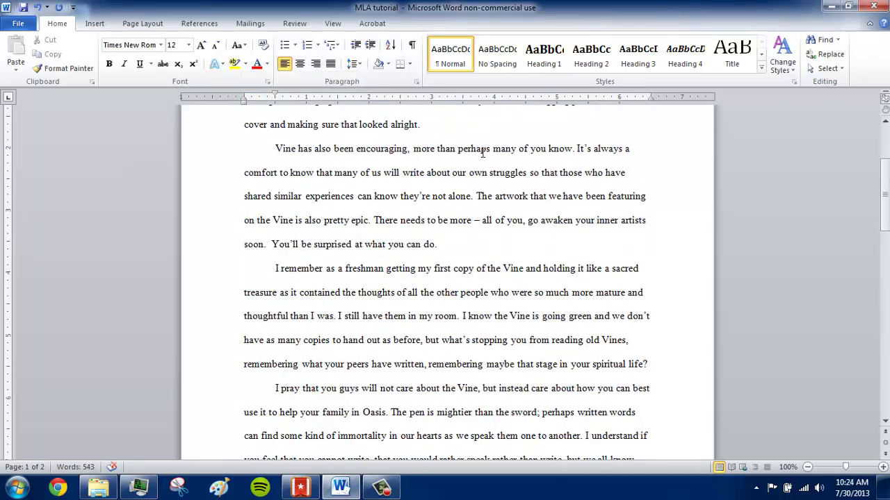
scroll(482, 189, up, 3)
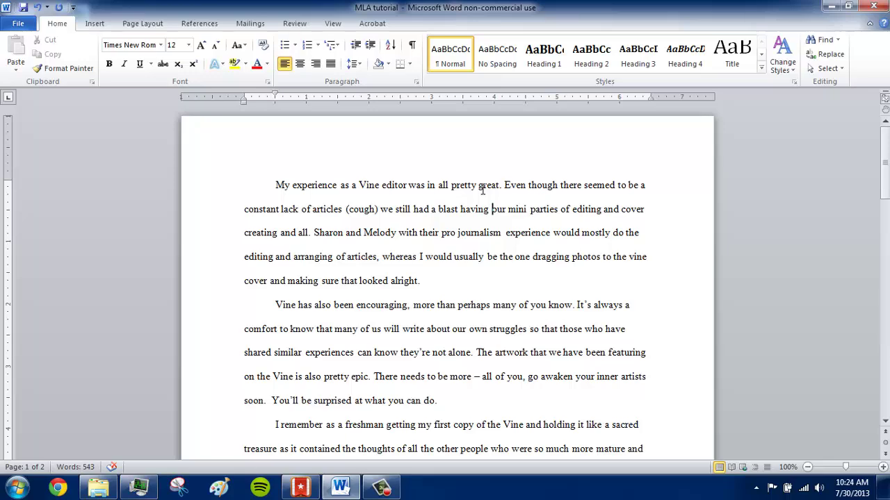
Update the Normal style to match the formatting of the whole document's text
key(ctrl+a)
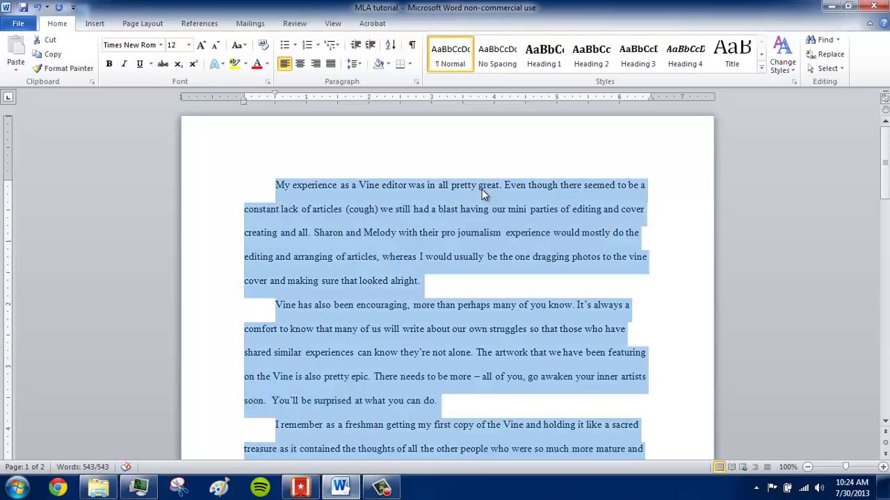
right_click(457, 53)
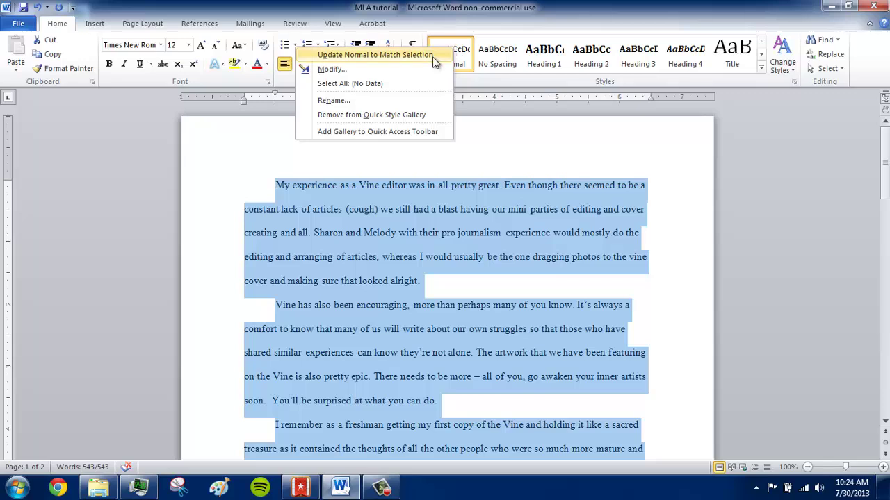
click(431, 55)
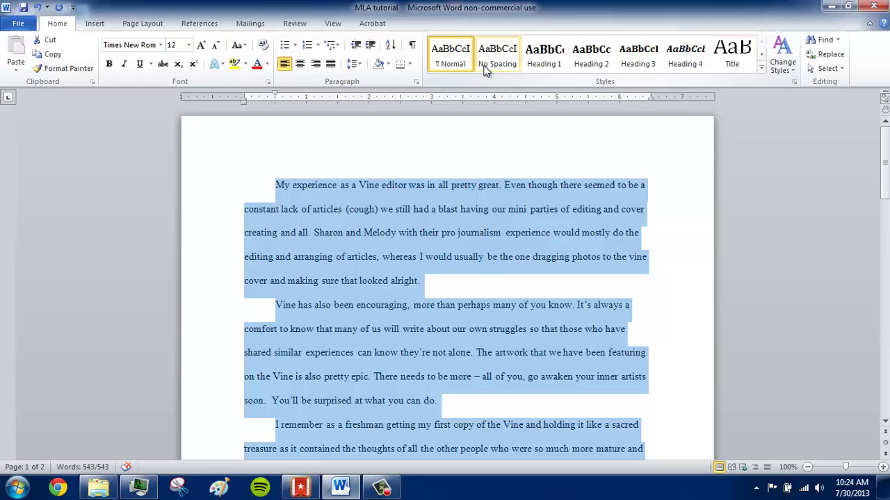
Examine the Normal style's font, first-line indent and line spacing settings
right_click(457, 61)
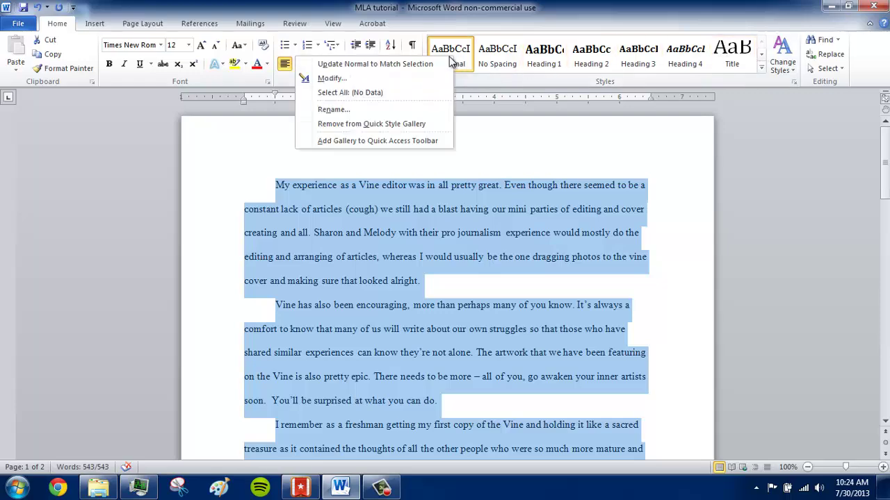
click(421, 79)
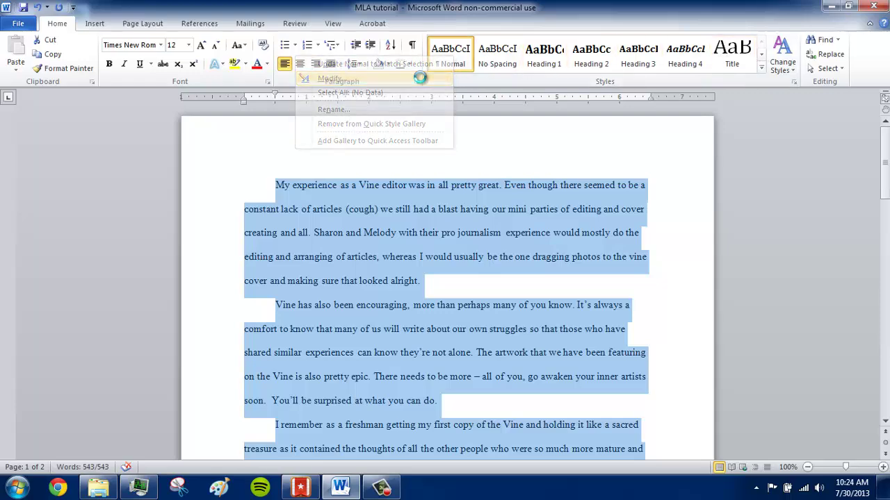
drag(565, 95, 759, 50)
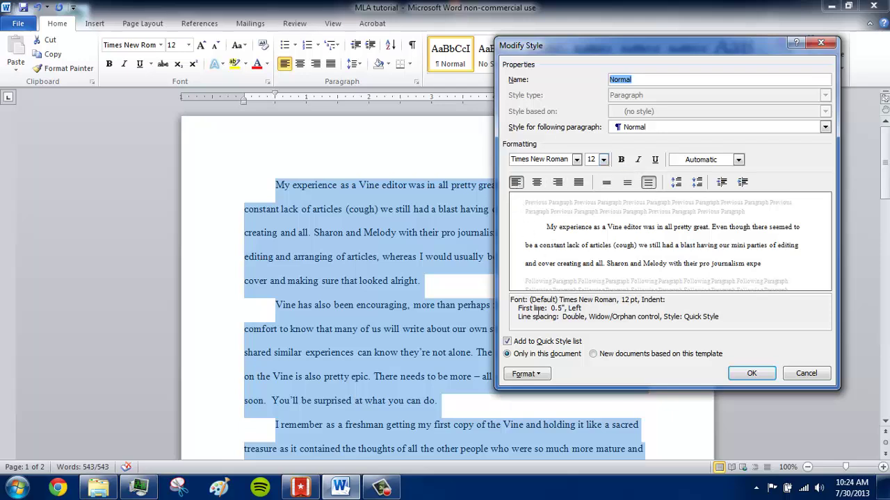
drag(518, 309, 587, 309)
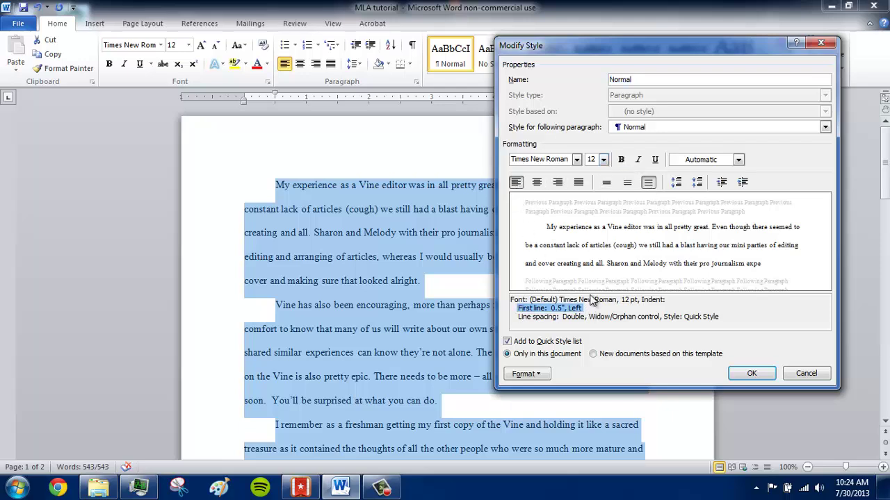
click(752, 373)
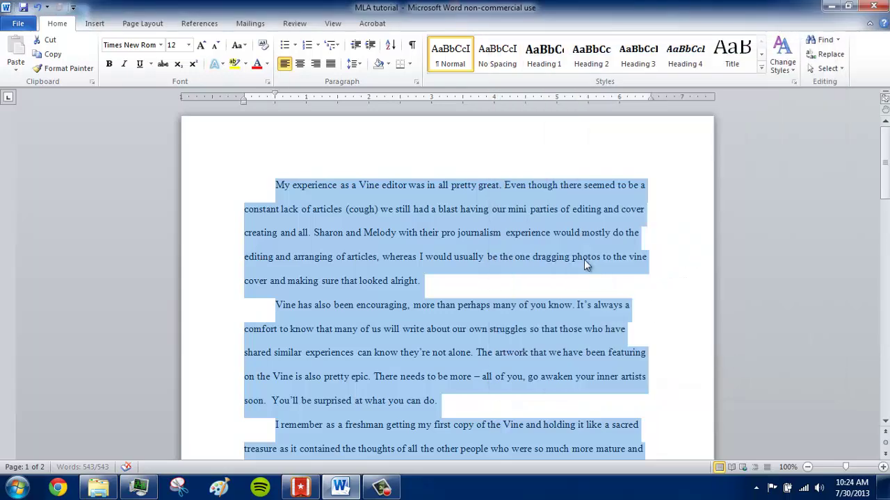
click(643, 210)
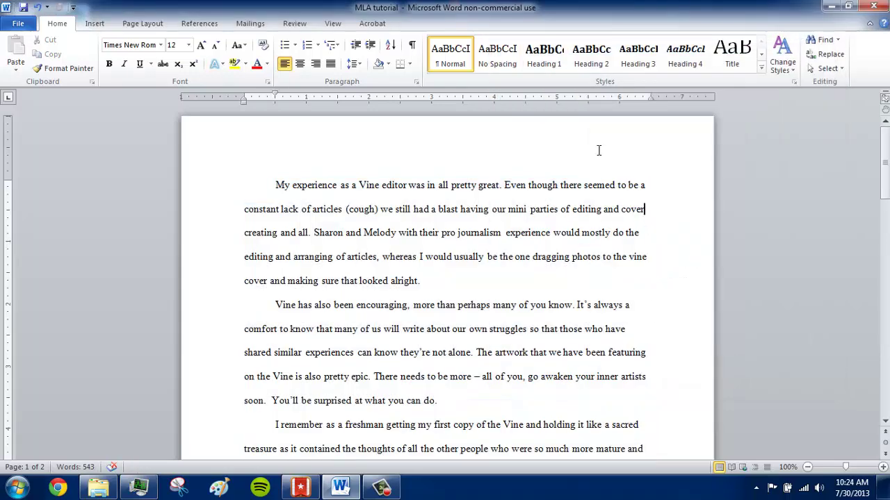
Revert the style update and all font, indent and spacing changes on the whole document
key(ctrl+a)
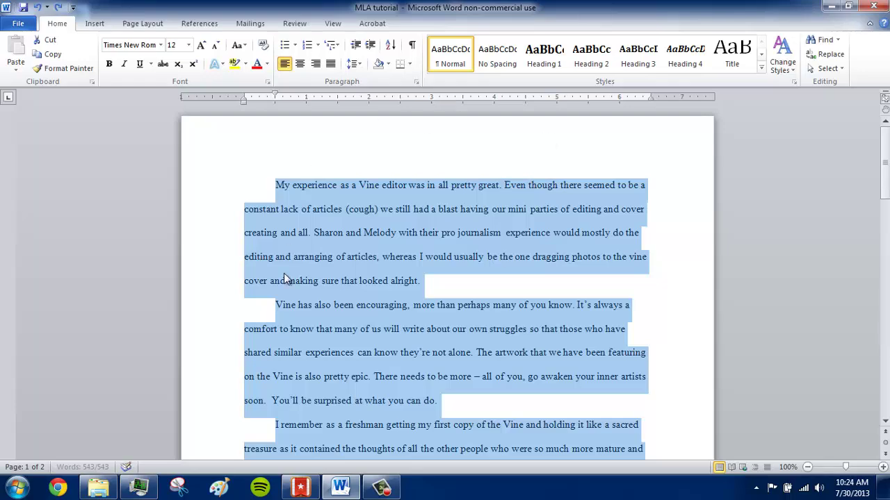
key(ctrl+z)
key(ctrl+z)
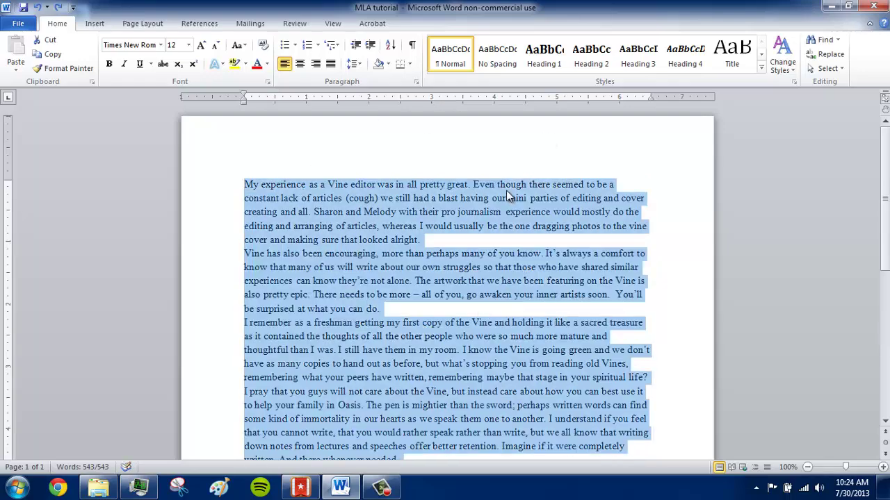
key(ctrl+z)
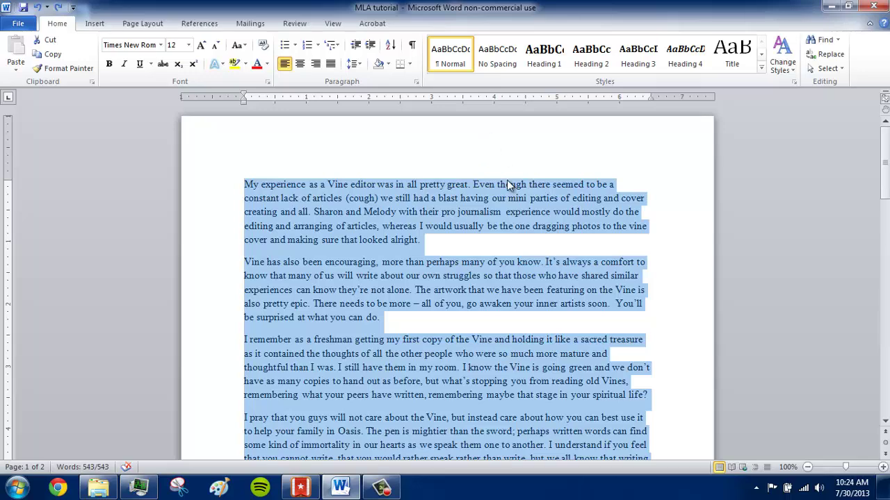
key(ctrl+space)
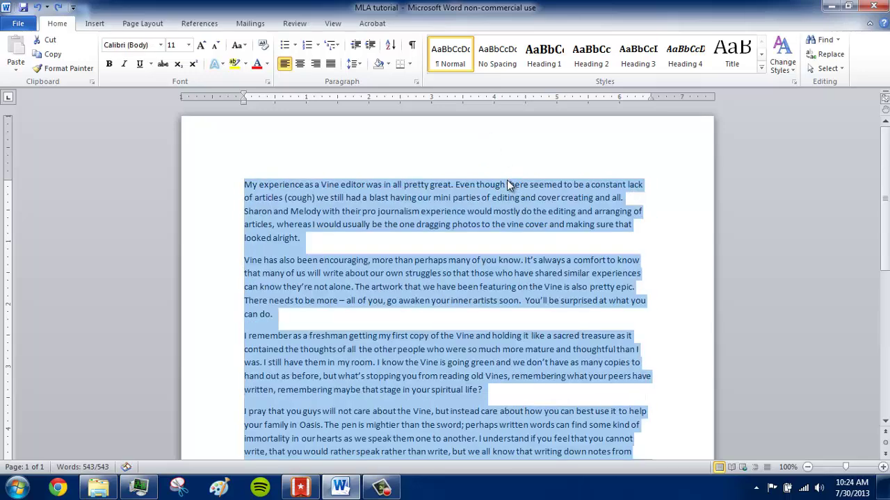
click(507, 183)
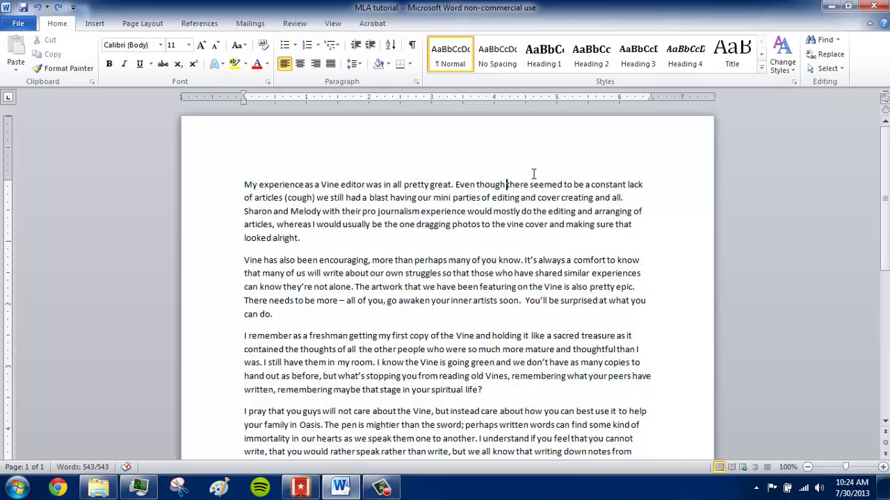
Modify the Normal style to use the Times New Roman font at size 12
right_click(452, 56)
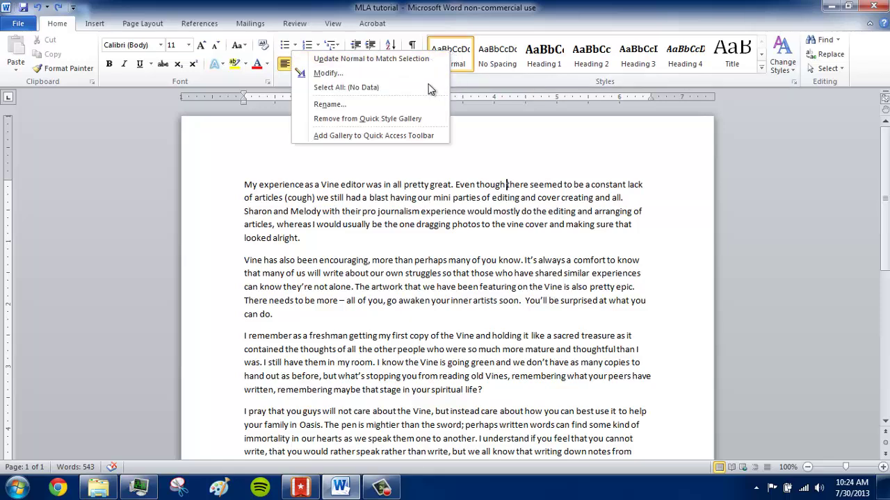
click(410, 72)
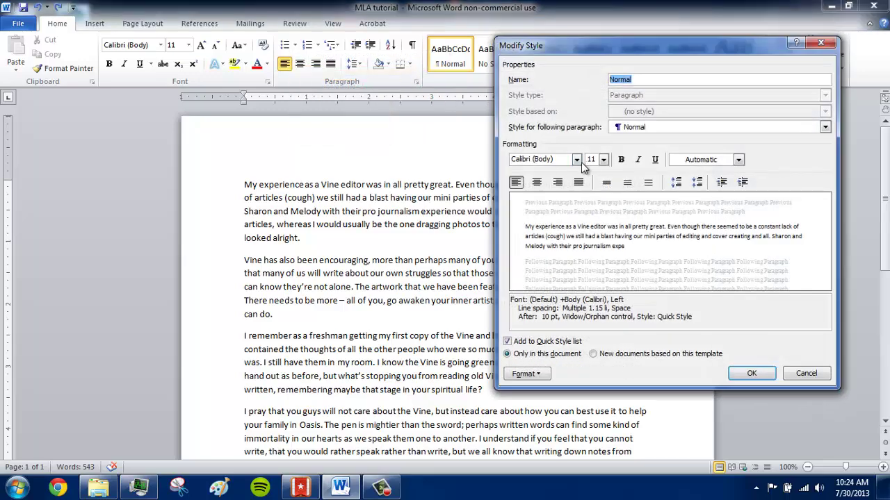
click(567, 160)
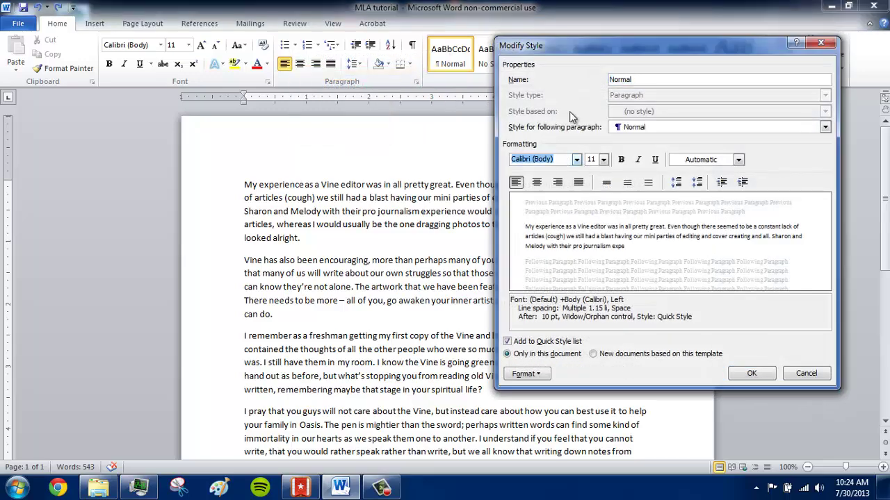
text(Times New Roman)
key(Return)
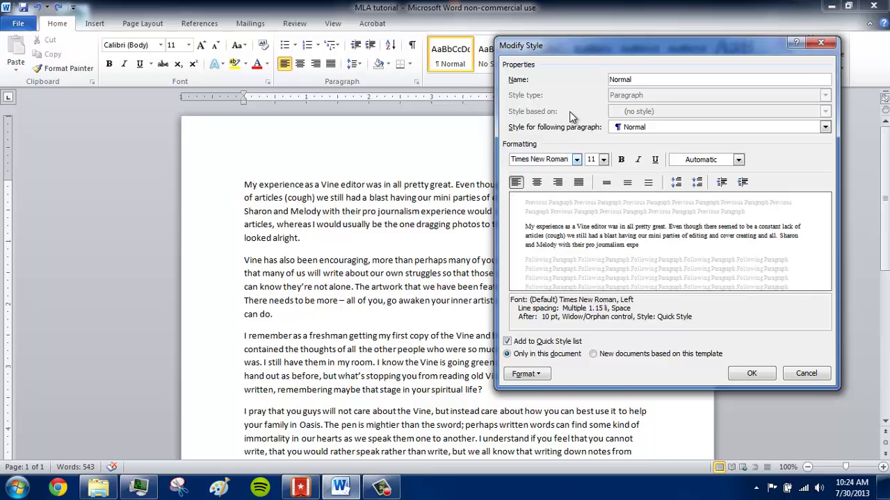
double_click(594, 159)
text(12)
key(Return)
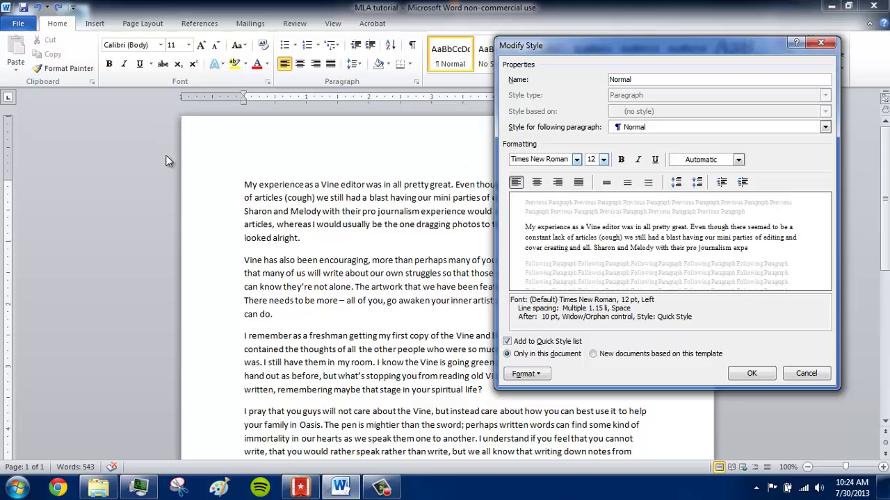
Set the Normal style to double line spacing, reduce its space after paragraphs to 0 pt, and apply the style changes
click(651, 182)
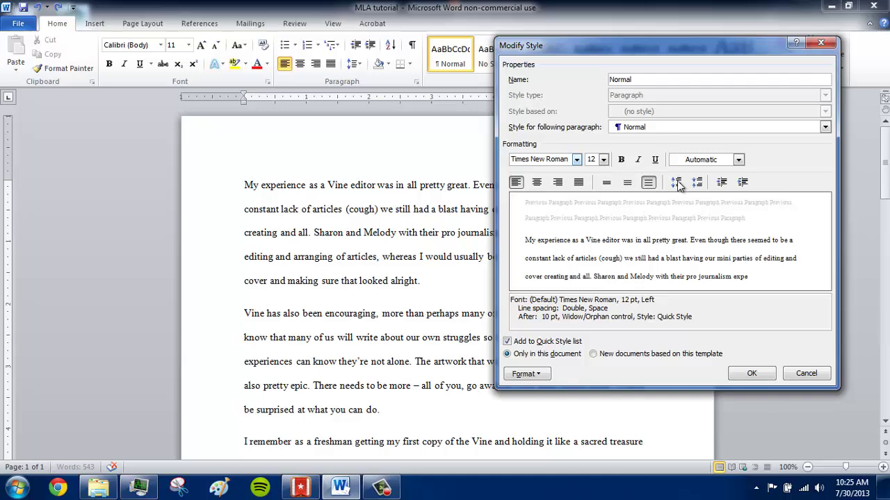
click(697, 185)
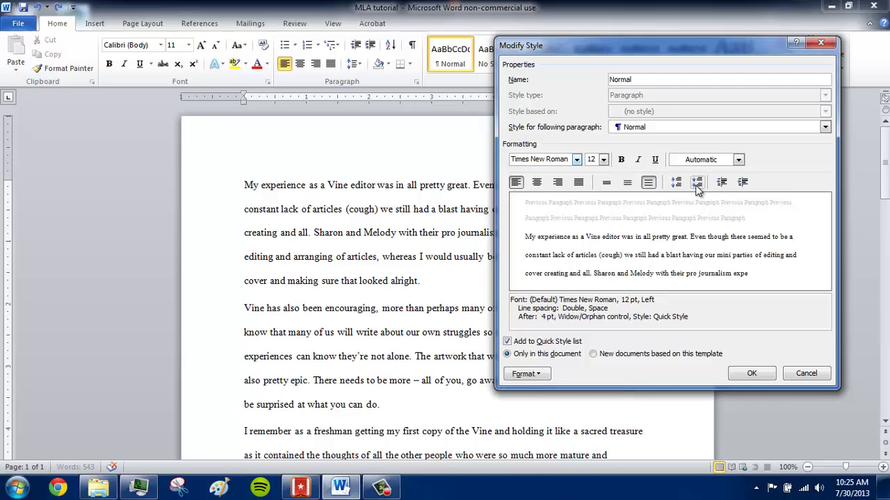
click(749, 373)
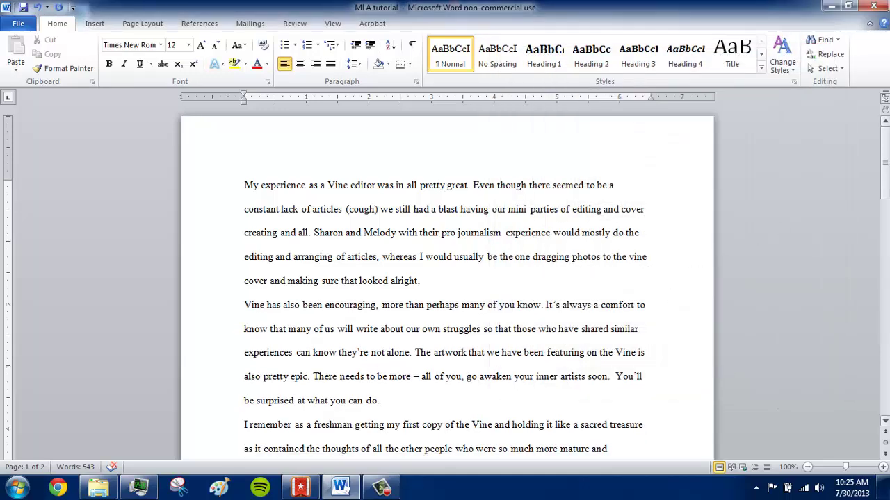
Review the Normal style's font and spacing definition, then close it without changing anything
drag(885, 160, 864, 118)
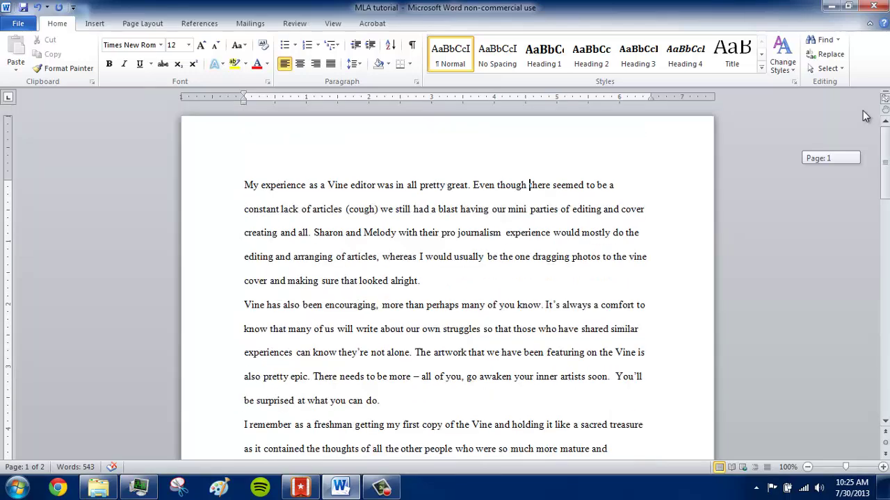
right_click(458, 53)
click(431, 73)
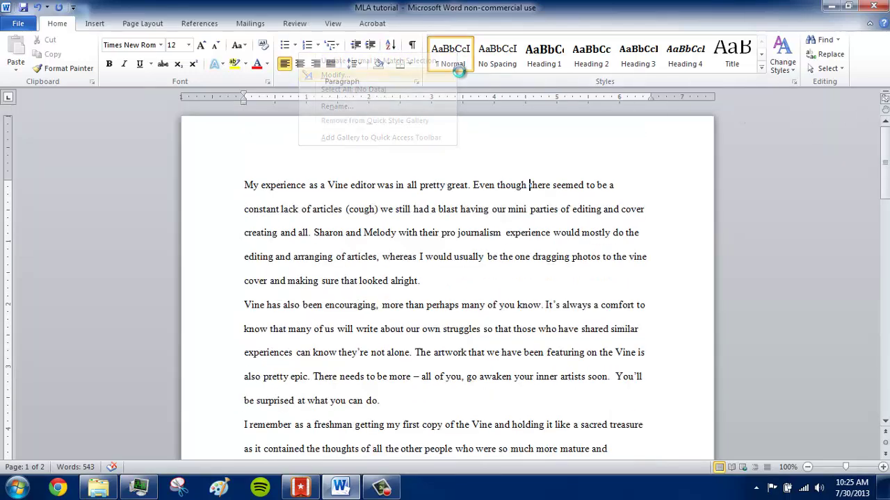
drag(646, 47, 590, 102)
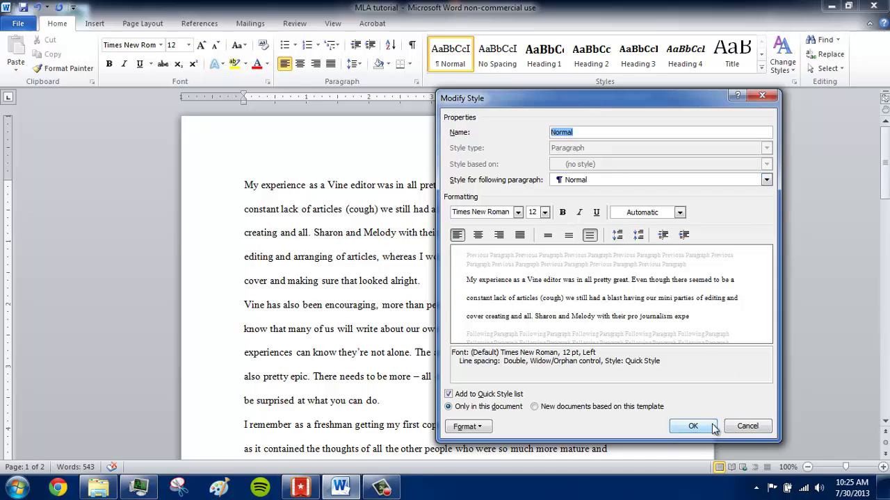
click(762, 96)
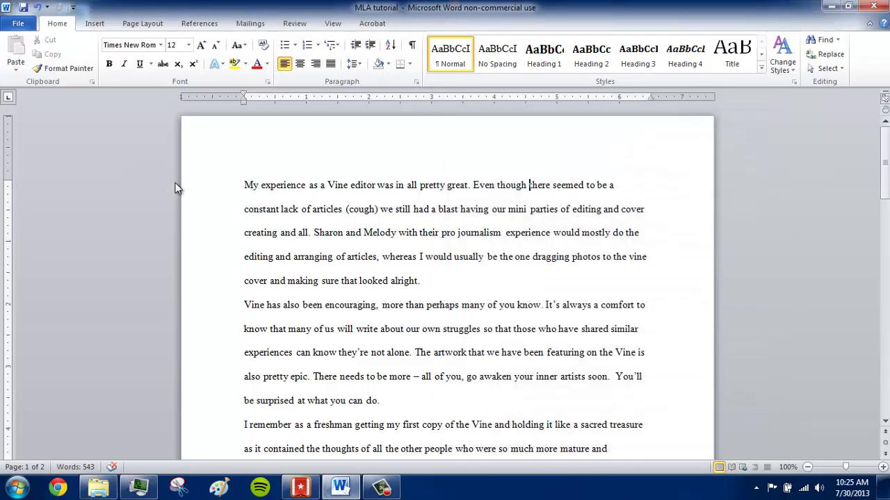
Indent the first line of all paragraphs by 0.5" and update the Normal style to match
key(ctrl+a)
click(230, 186)
key(ctrl+a)
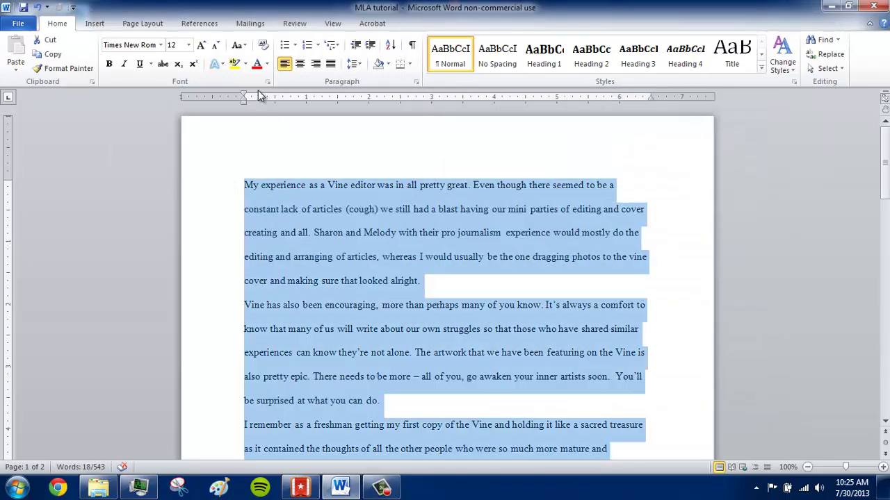
drag(247, 95, 275, 98)
right_click(468, 46)
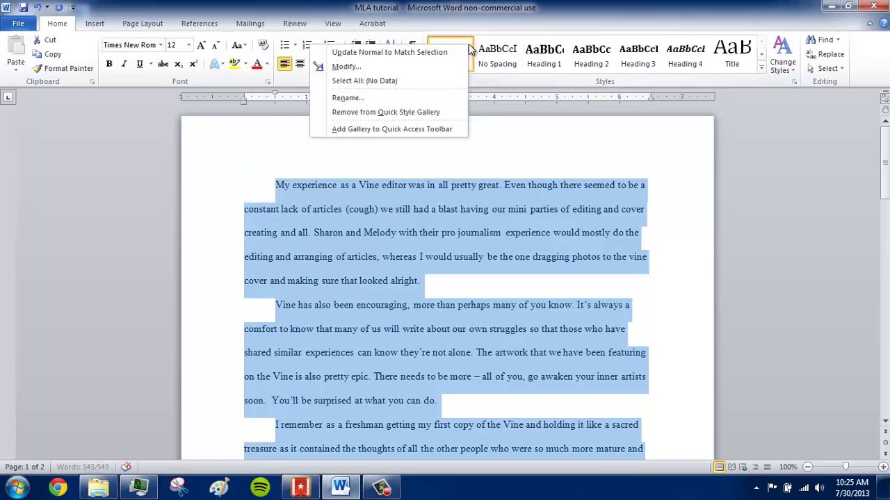
click(450, 52)
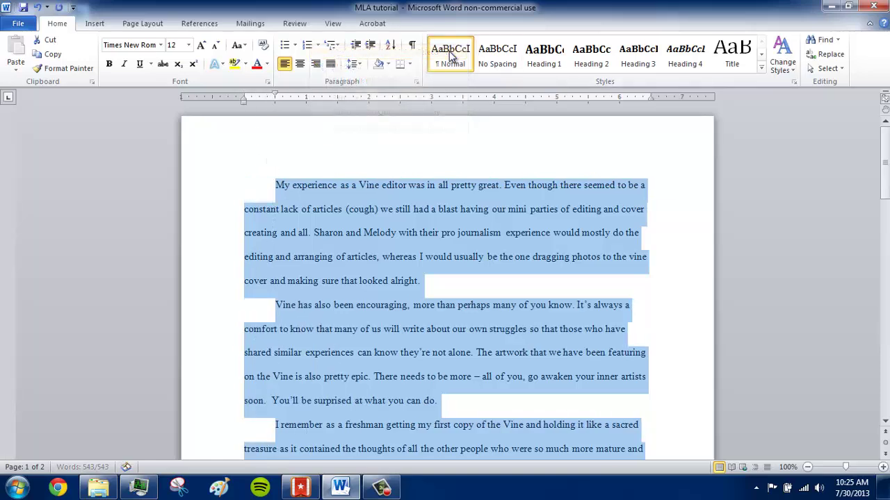
click(504, 200)
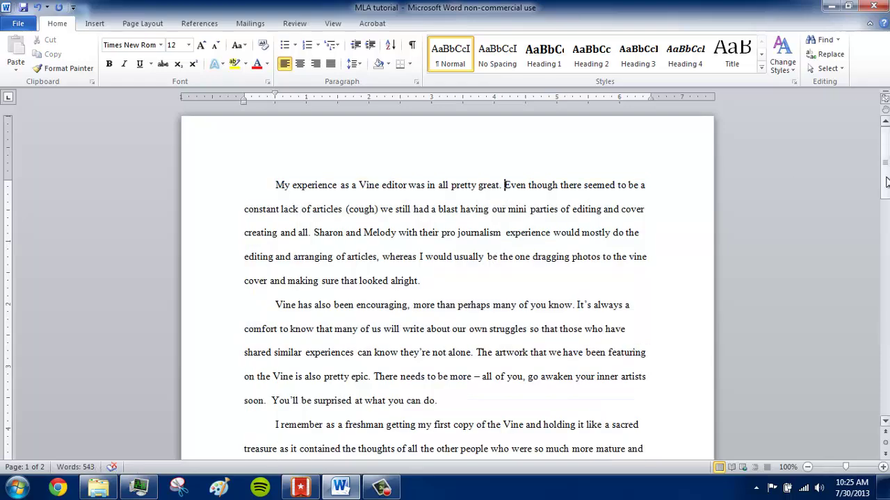
Insert a right-aligned page number in the footer, enter the author's last name before it, and return to the body text
drag(886, 180, 836, 272)
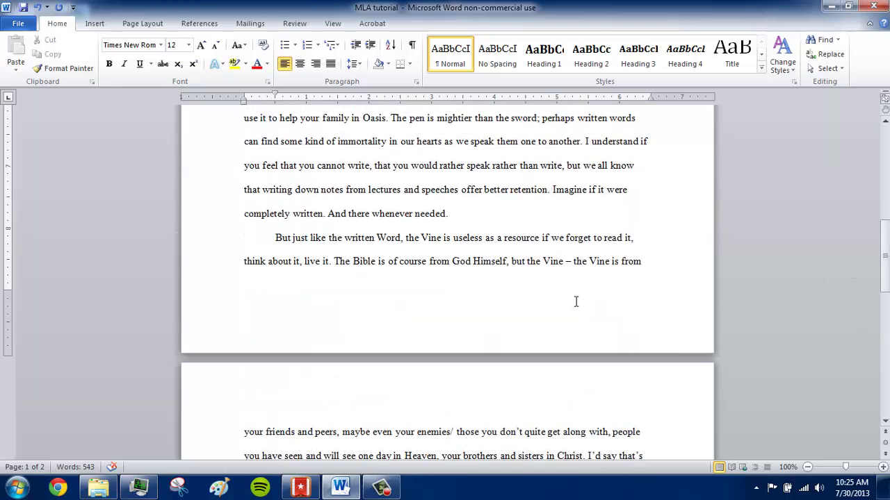
drag(884, 254, 879, 164)
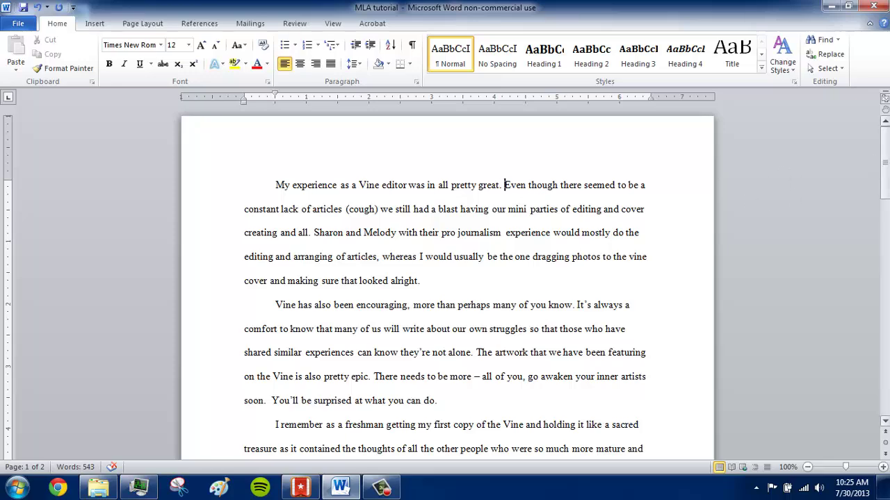
drag(883, 132, 883, 129)
mouse_move(884, 161)
mouse_down()
mouse_move(883, 282)
mouse_move(884, 161)
mouse_up()
drag(884, 139, 885, 208)
double_click(519, 204)
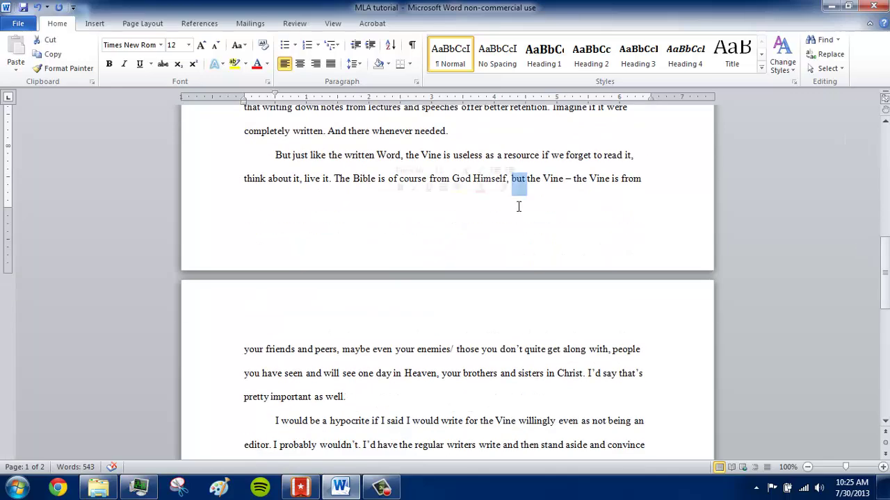
click(566, 216)
double_click(572, 230)
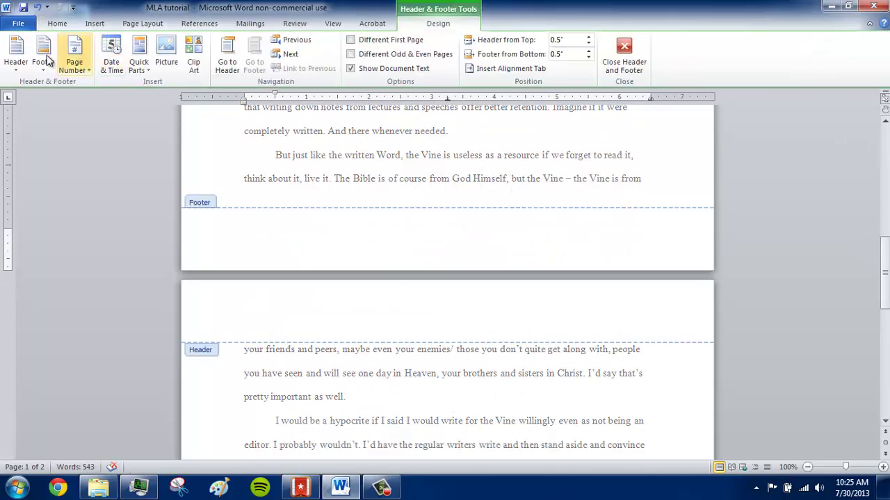
click(73, 67)
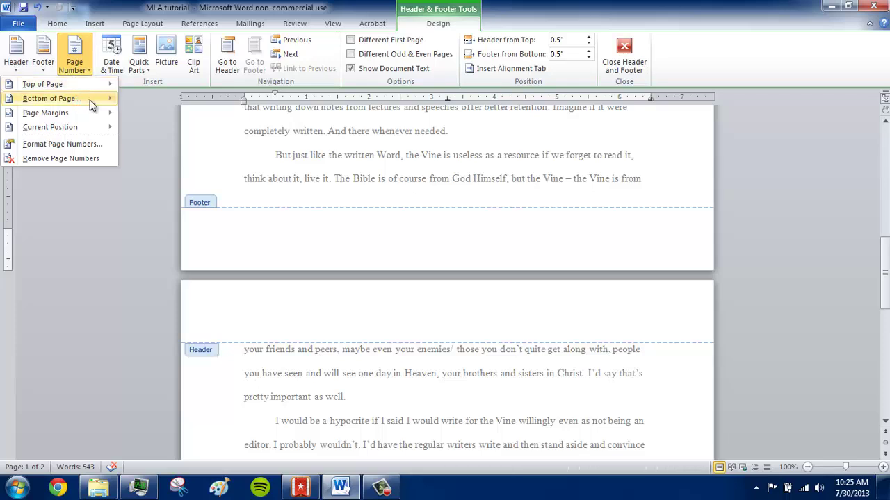
mouse_move(91, 99)
click(293, 272)
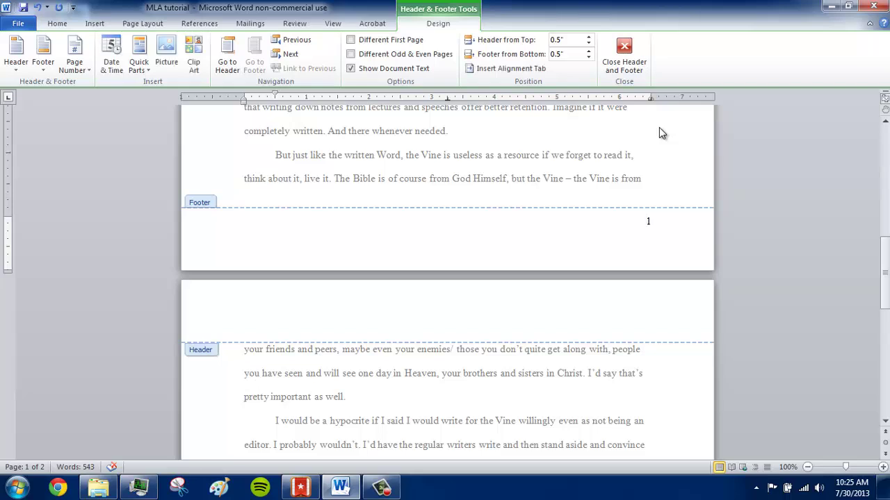
text(Yu)
double_click(666, 142)
drag(884, 297, 886, 171)
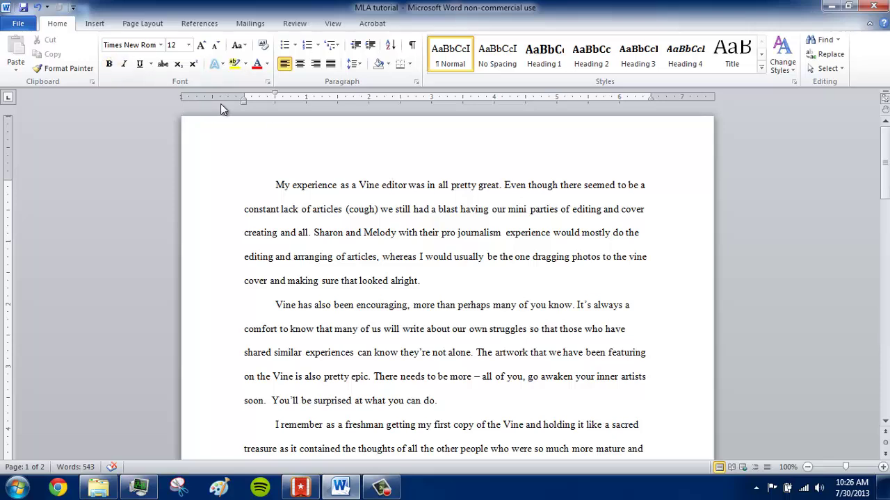
click(343, 25)
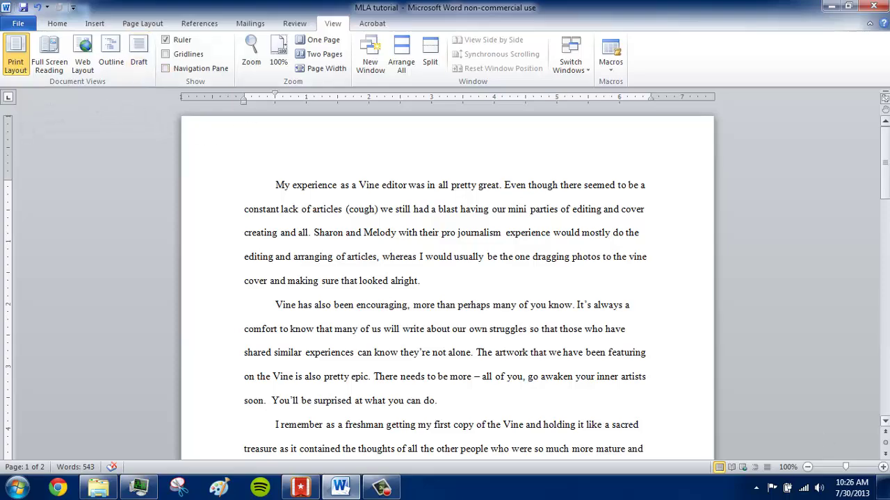
drag(886, 162, 885, 137)
click(64, 26)
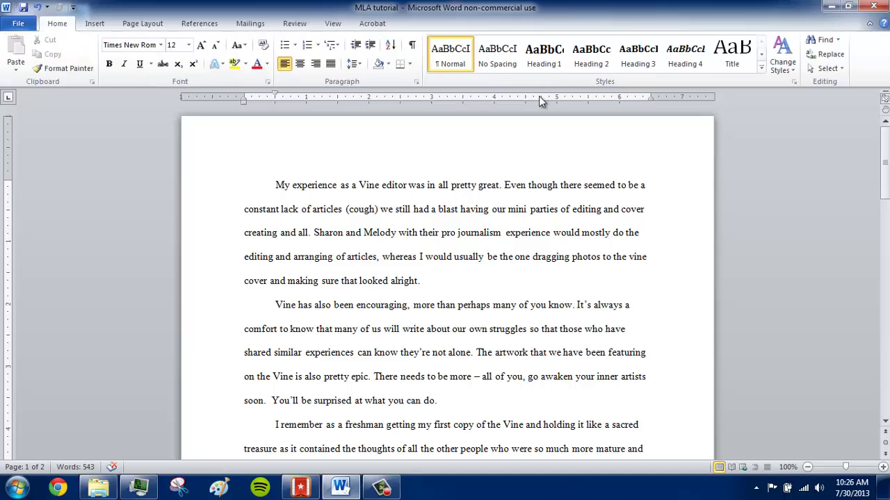
Save the document's current styles as a quick style set, overwriting the existing MLA Format file
click(782, 59)
mouse_move(761, 91)
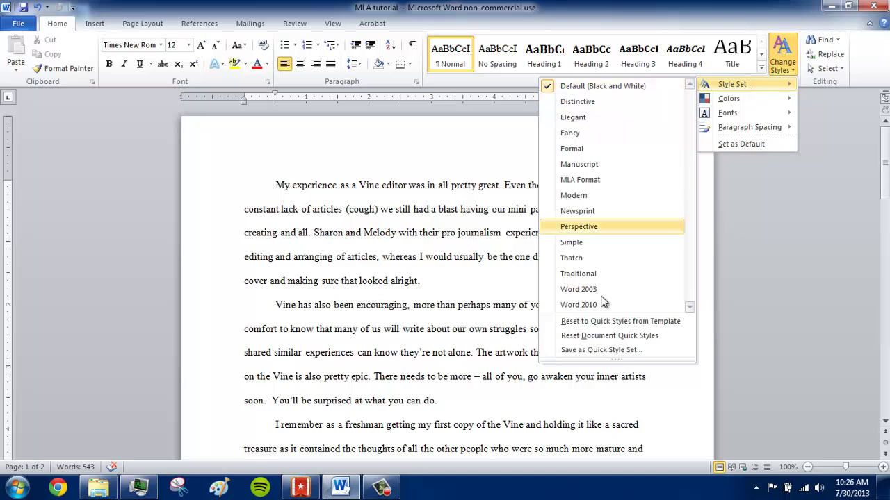
click(613, 353)
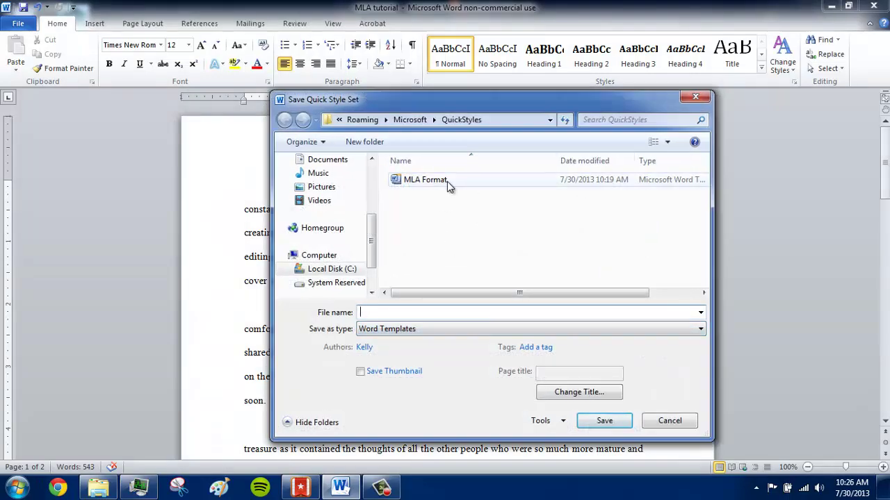
click(447, 181)
click(603, 423)
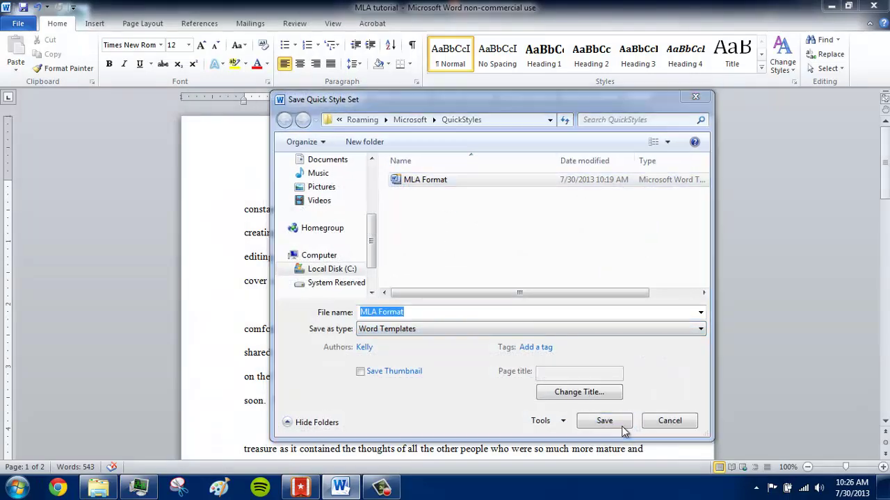
click(369, 278)
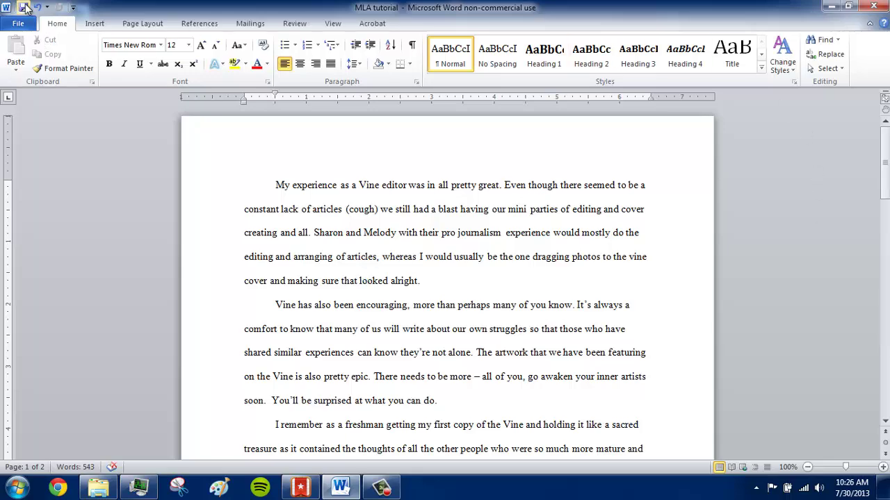
Undo all font, spacing and indent changes made to the document's text
scroll(342, 133, down, 5)
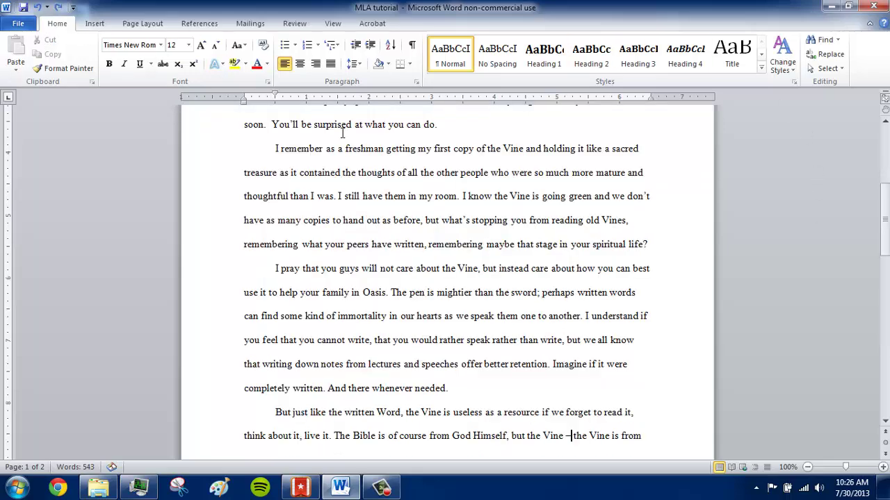
key(ctrl+a)
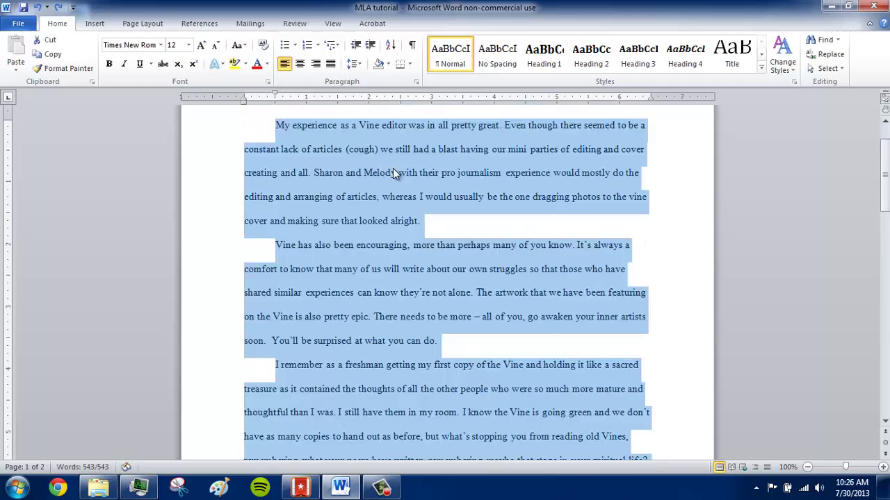
click(58, 7)
click(455, 229)
scroll(462, 226, up, 2)
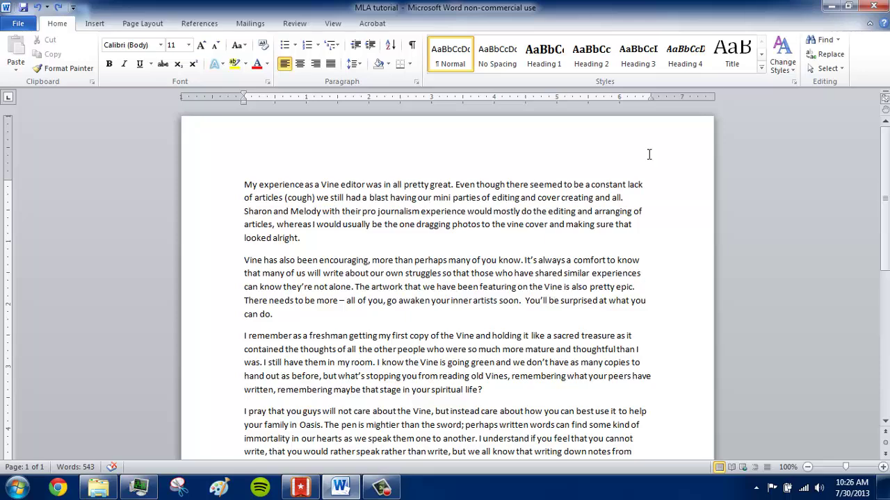
Apply the MLA Format style set to the document
click(779, 61)
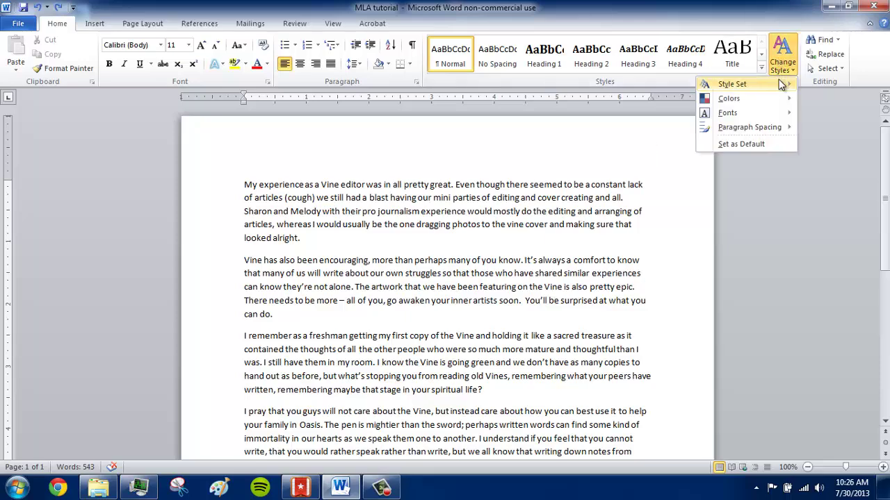
mouse_move(781, 87)
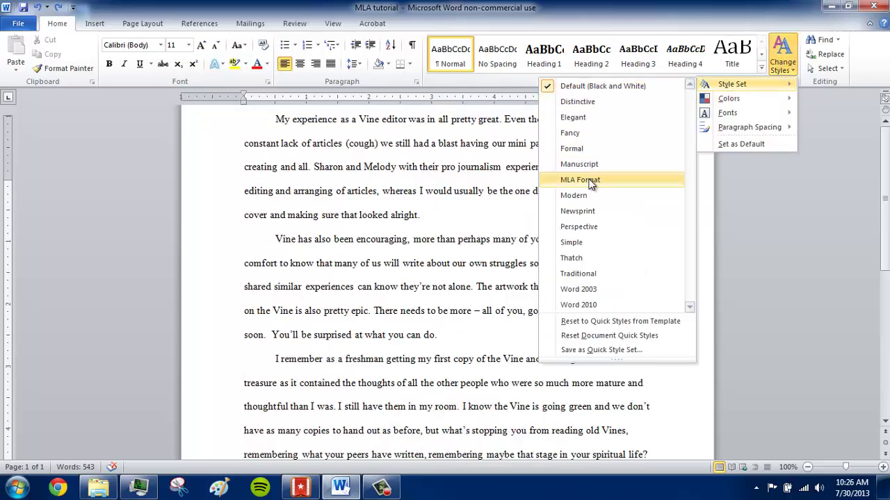